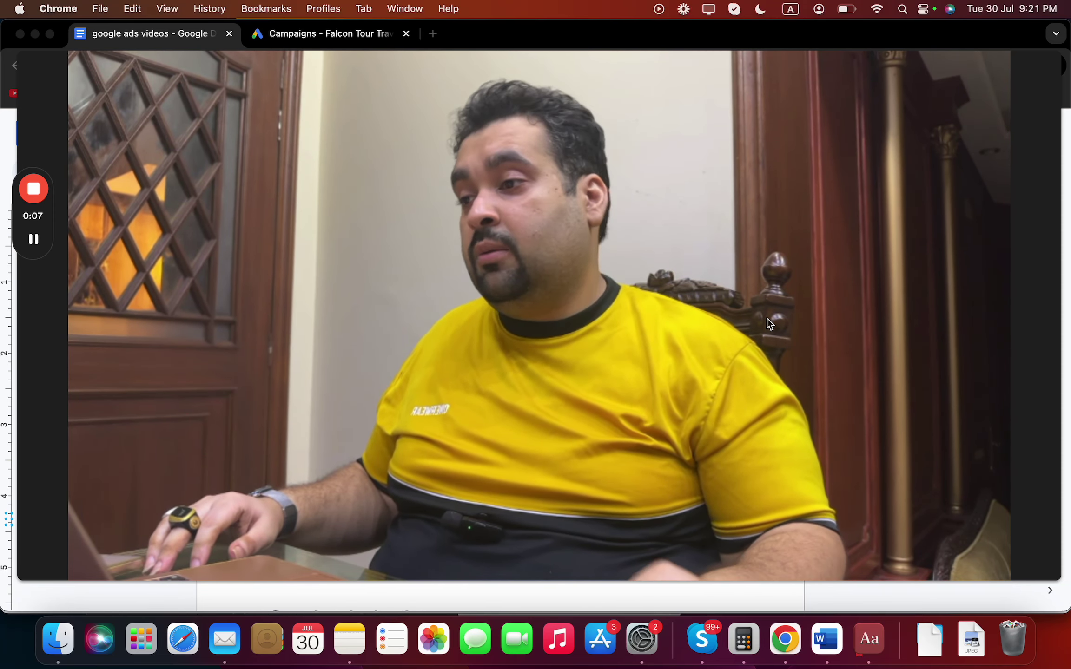
Step: Leave the Google Docs notes for the Campaigns - Falcon Tour Travel tab in Chrome
left_click(536, 580)
left_click_drag(166, 468, 944, 257)
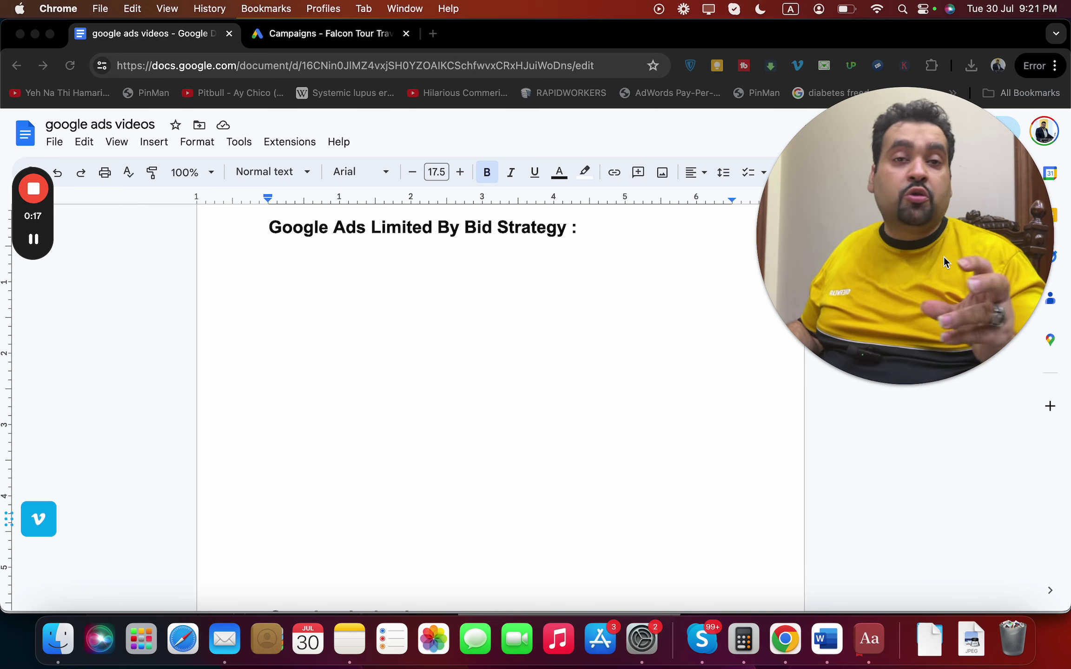
left_click(335, 35)
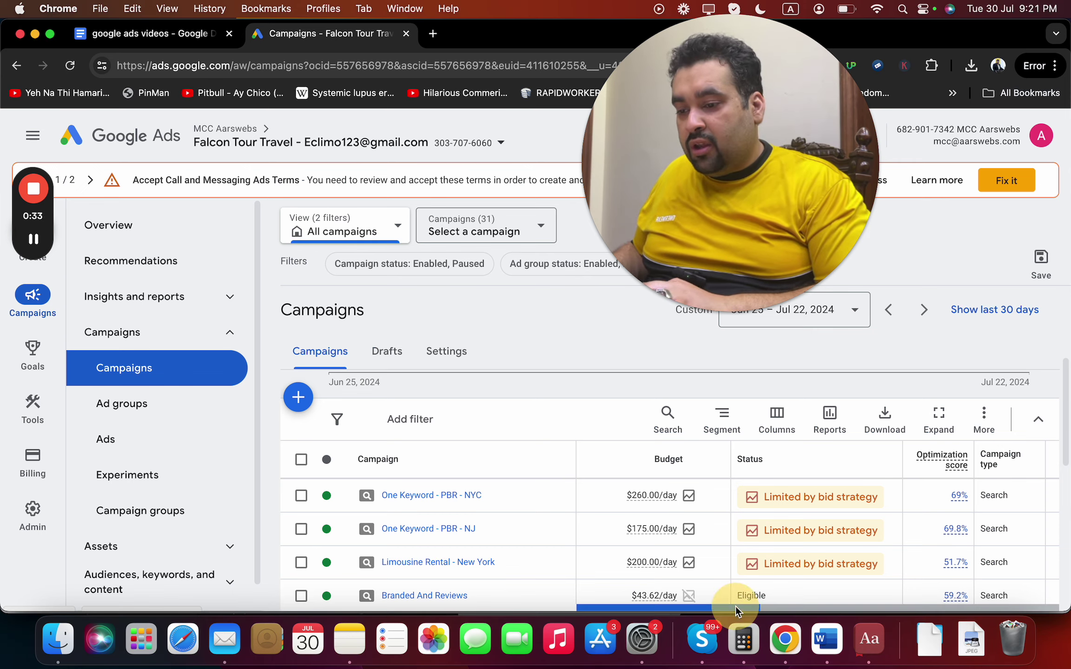
mouse_move(729, 610)
left_mouse_down()
mouse_move(883, 613)
mouse_move(771, 609)
left_mouse_up()
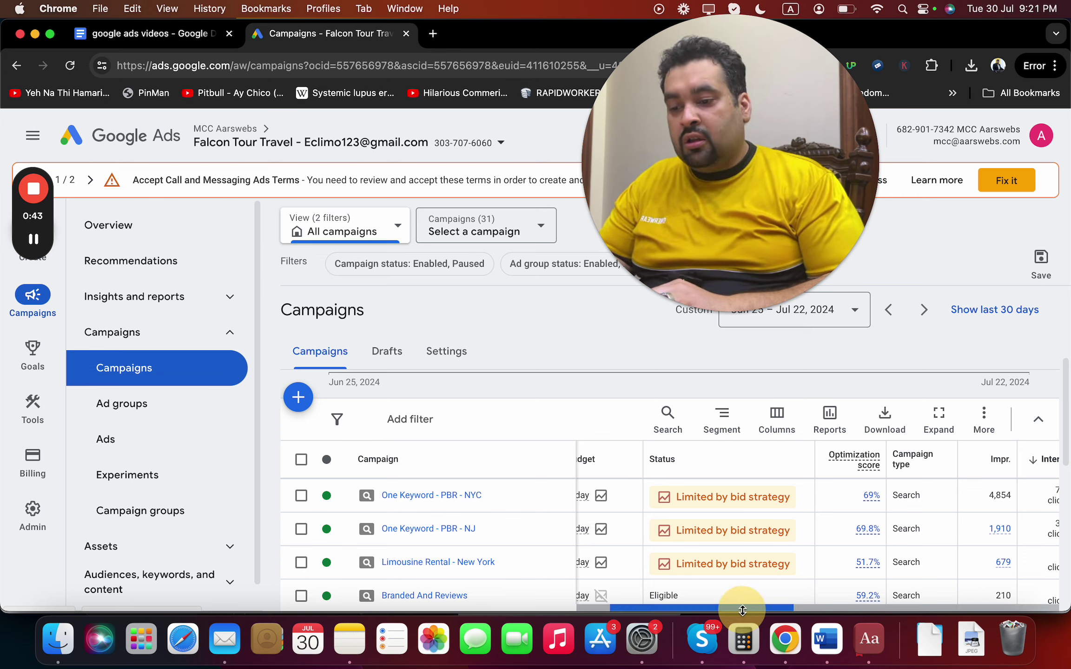
left_click_drag(741, 611, 584, 605)
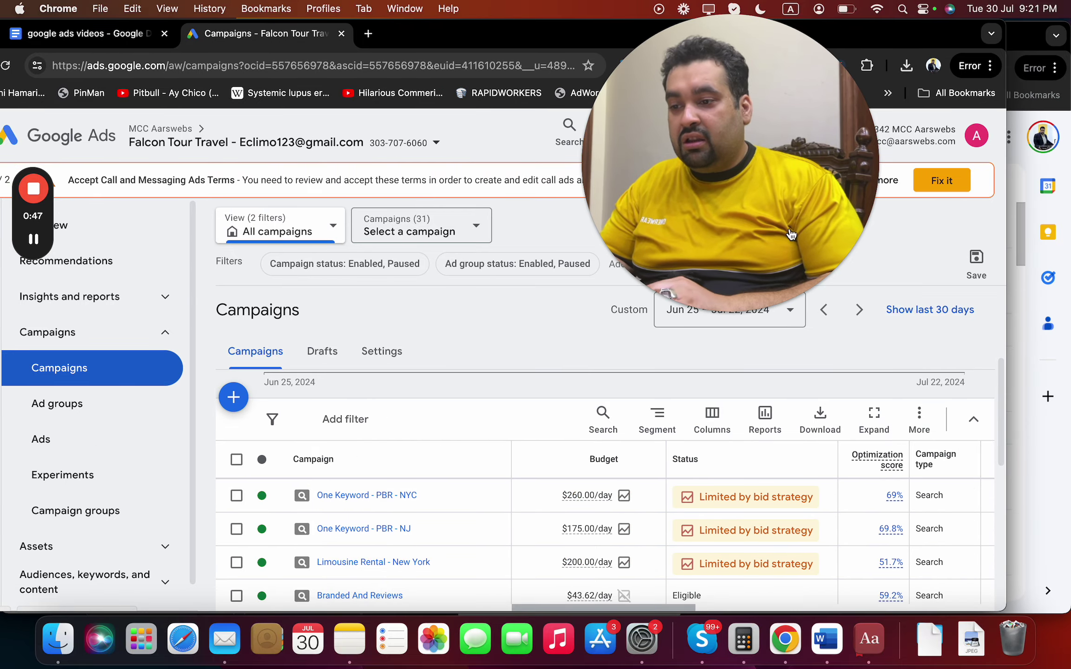
mouse_move(704, 173)
left_mouse_down()
mouse_move(681, 186)
mouse_move(539, 186)
left_mouse_up()
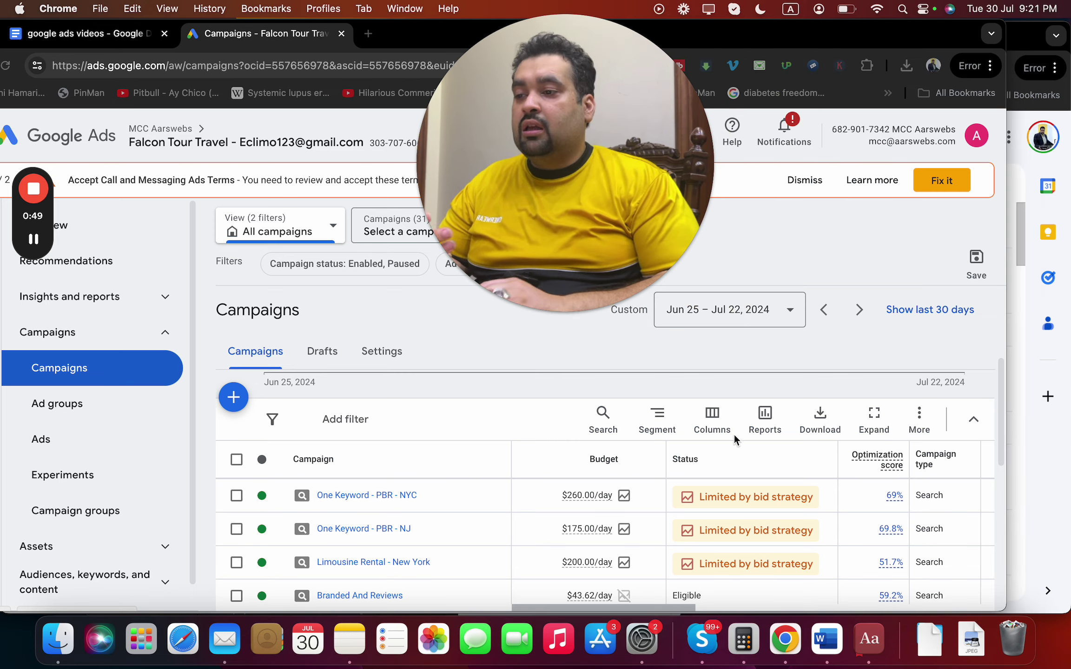
Step: Show the 'Limited by bid strategy' recommendation for the One Keyword - PBR - NYC campaign
left_click(741, 499)
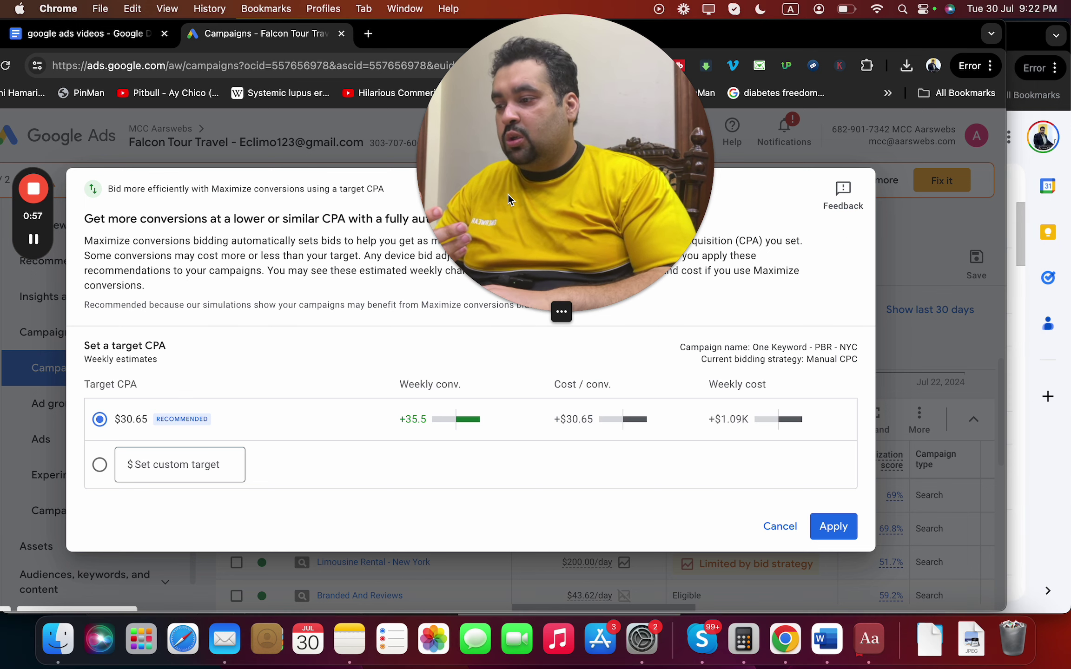
left_click_drag(507, 195, 955, 110)
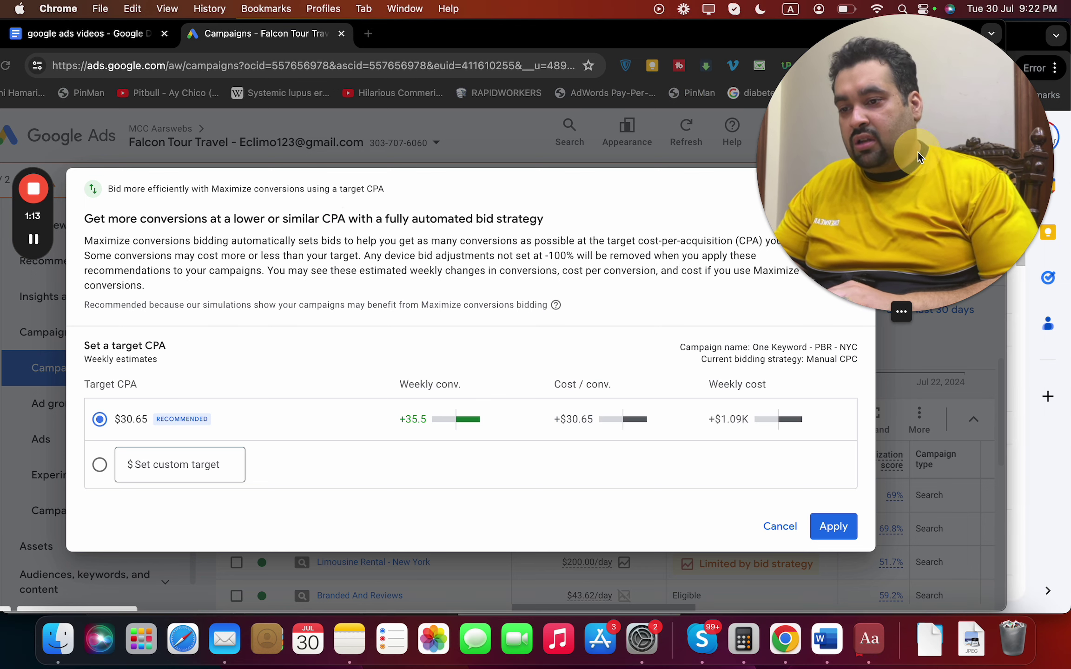
left_click_drag(918, 152, 568, 134)
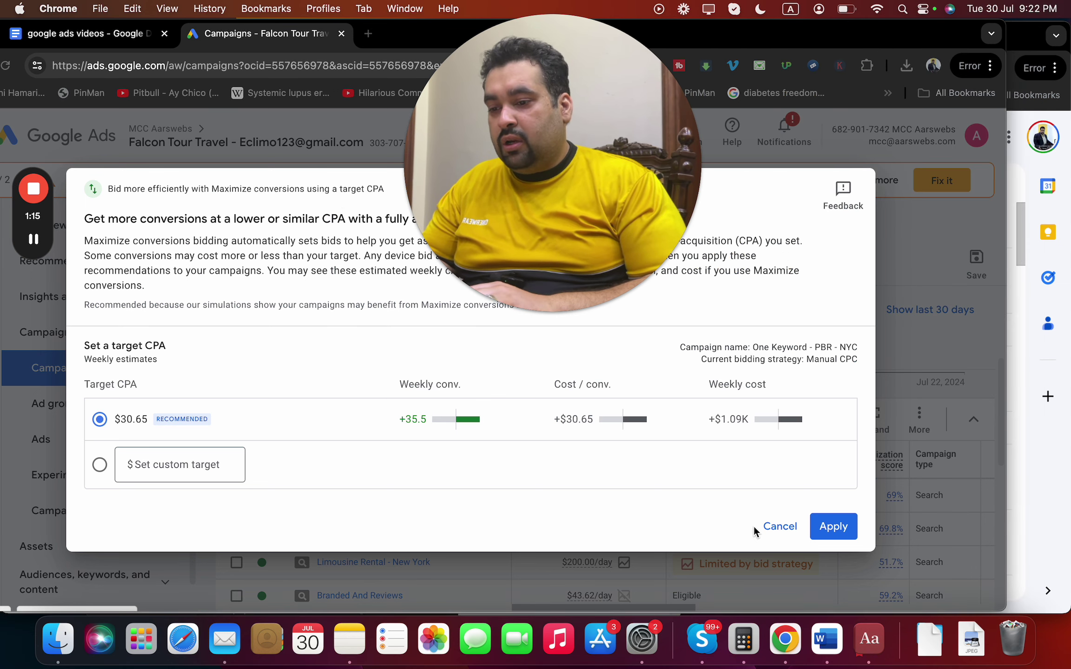
Step: Cancel the target CPA recommendation and scroll the table to the Bid strategy type column
left_click(772, 528)
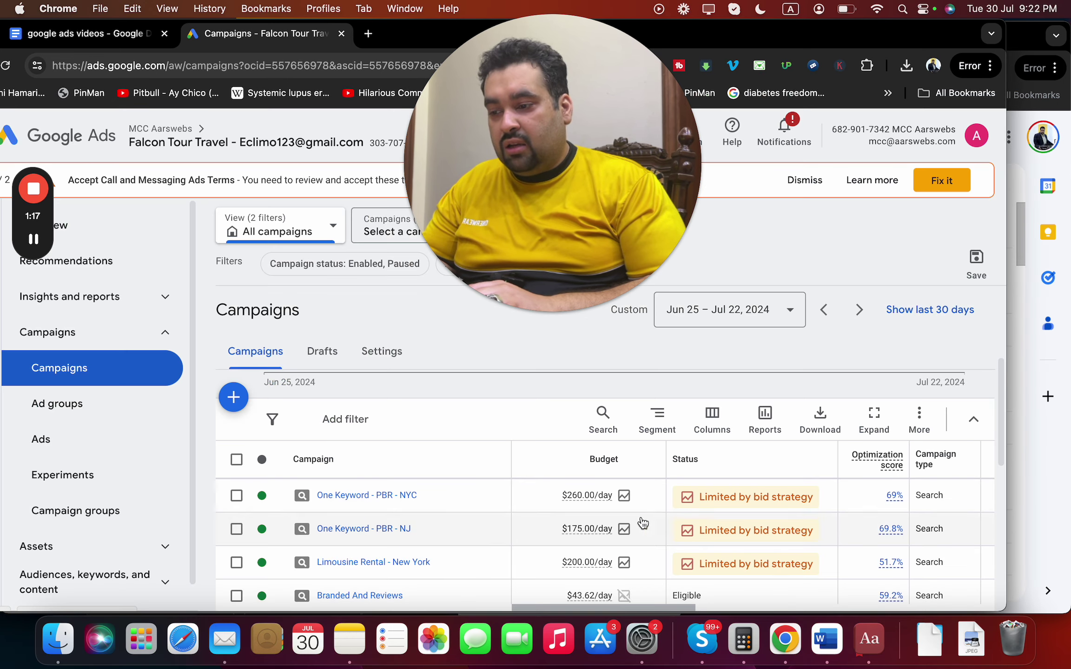
left_click_drag(643, 608, 824, 602)
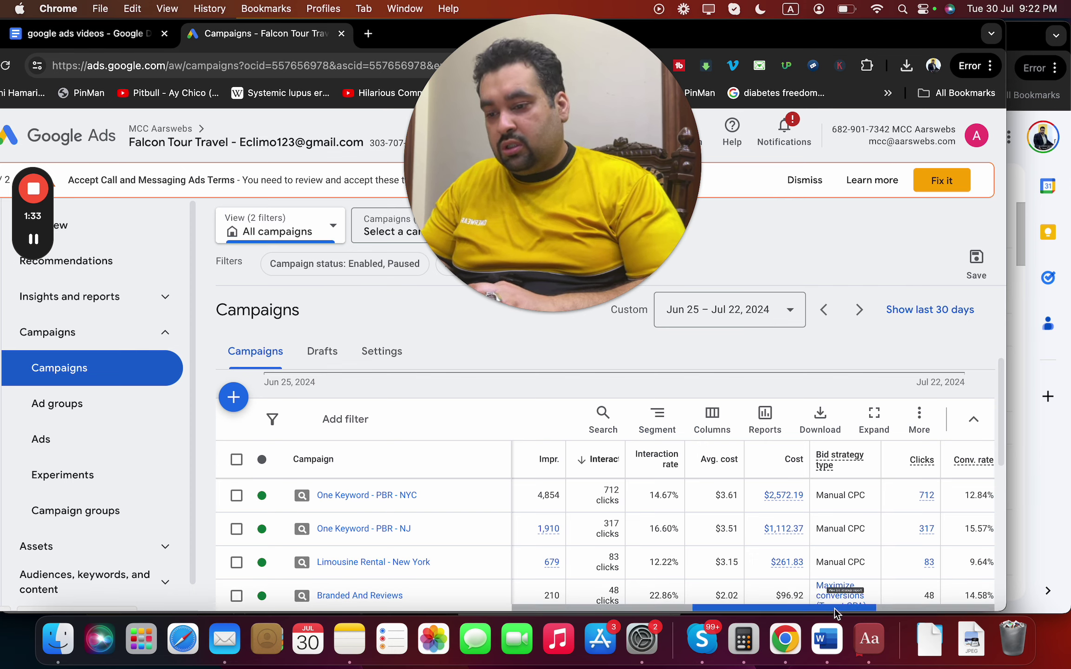
left_click_drag(834, 613, 562, 597)
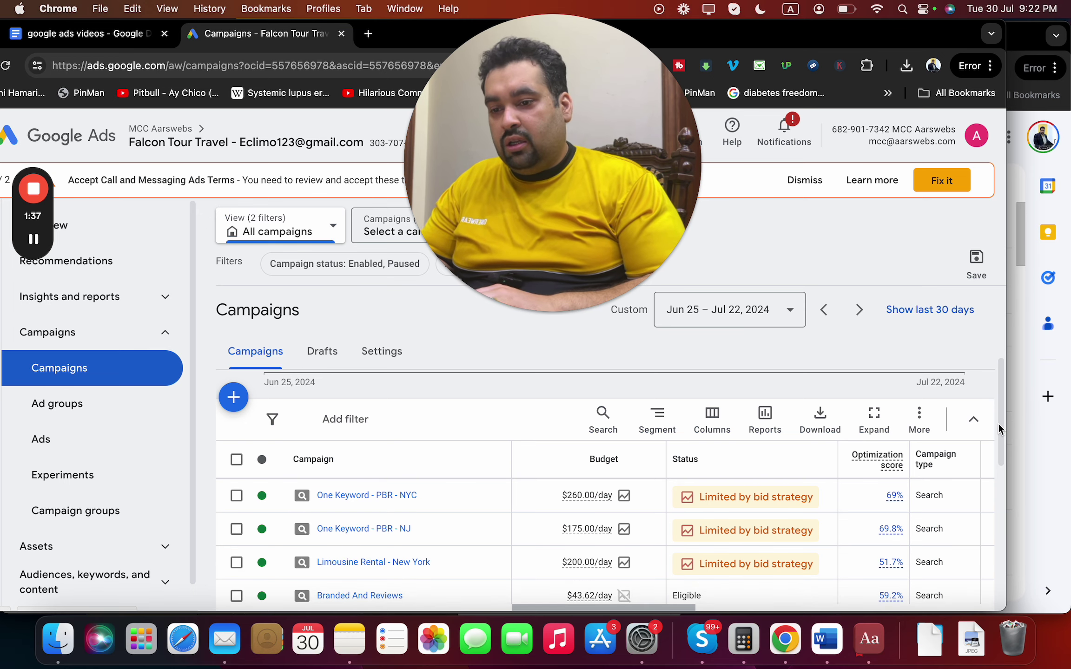
left_click_drag(999, 430, 998, 447)
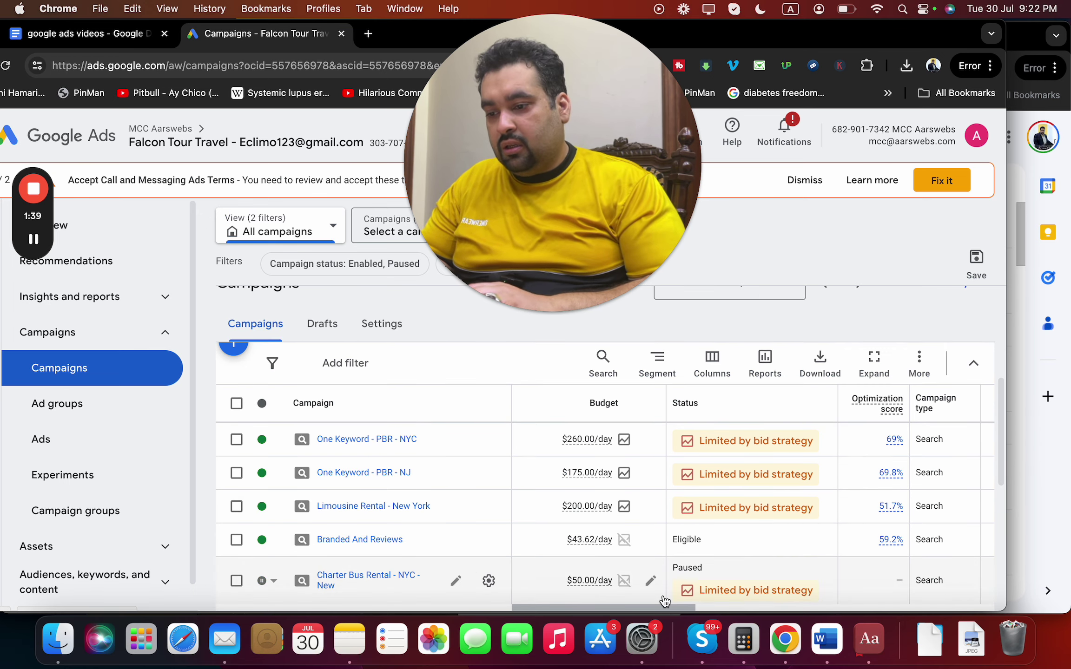
left_click_drag(665, 608, 870, 613)
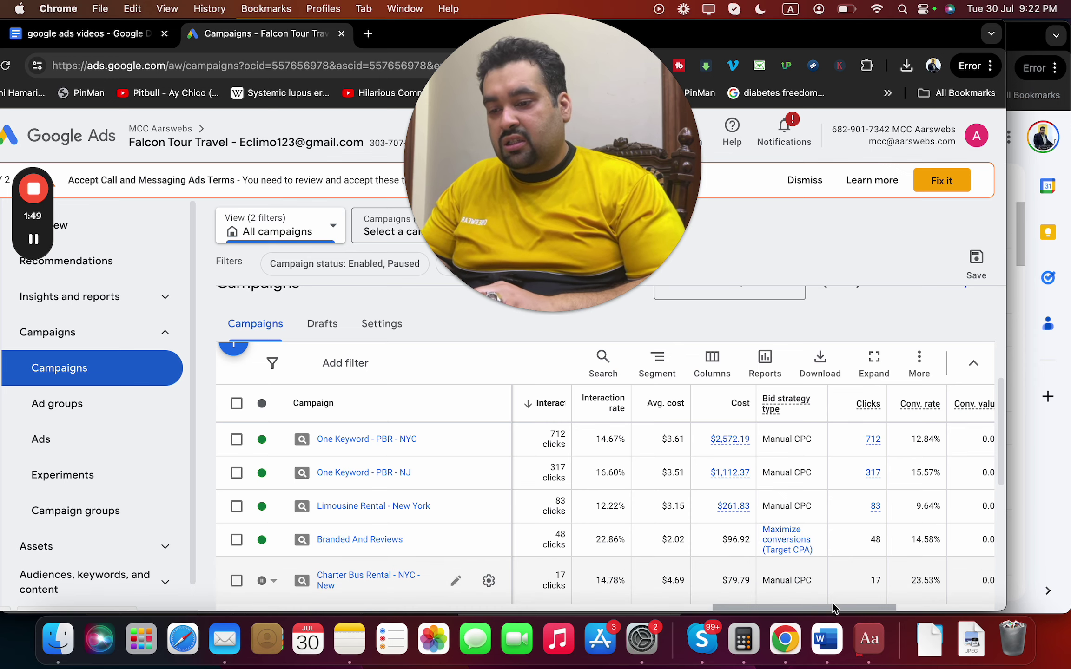
mouse_move(833, 609)
left_mouse_down()
mouse_move(552, 611)
mouse_move(744, 586)
left_mouse_up()
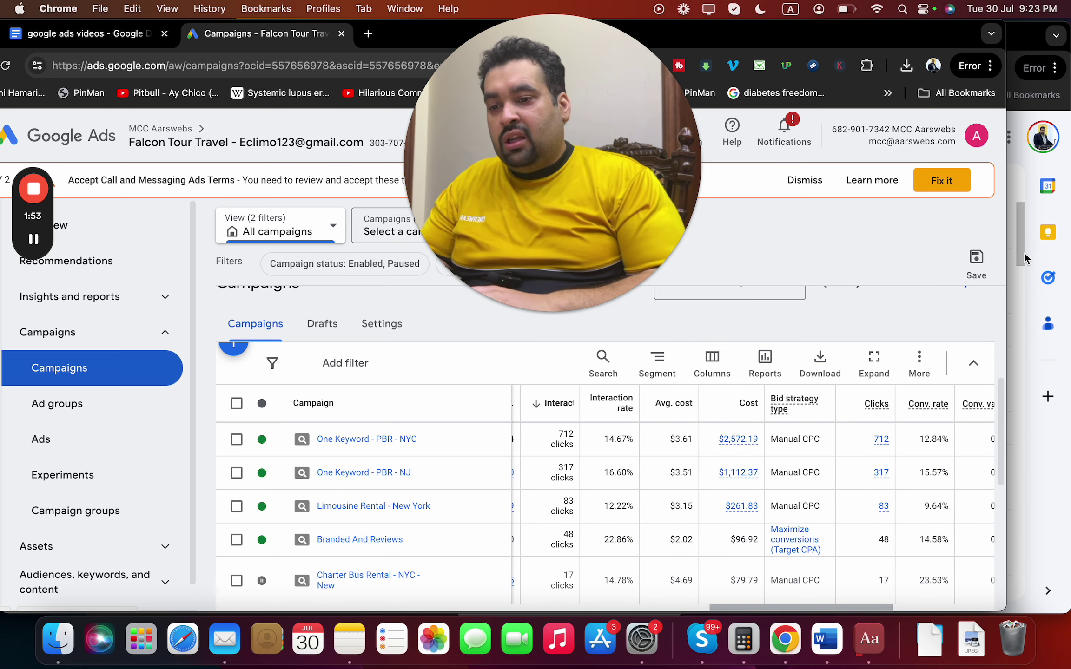
left_click_drag(1003, 410, 1003, 342)
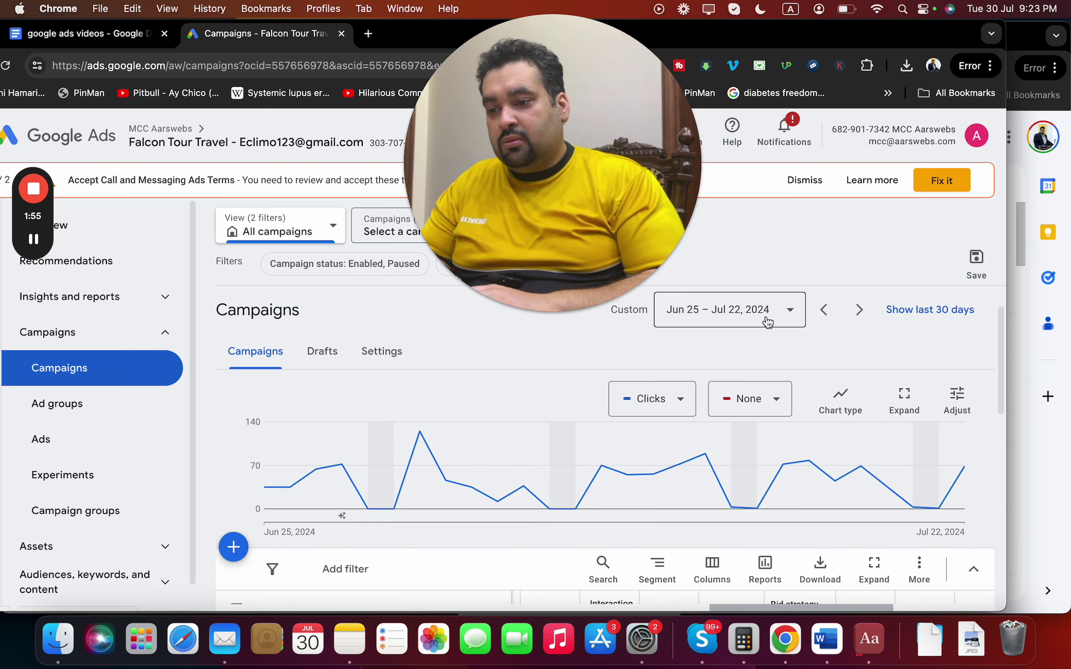
Step: Change the reporting date range to Yesterday, Jul 29, 2024
left_click(765, 322)
left_click(705, 317)
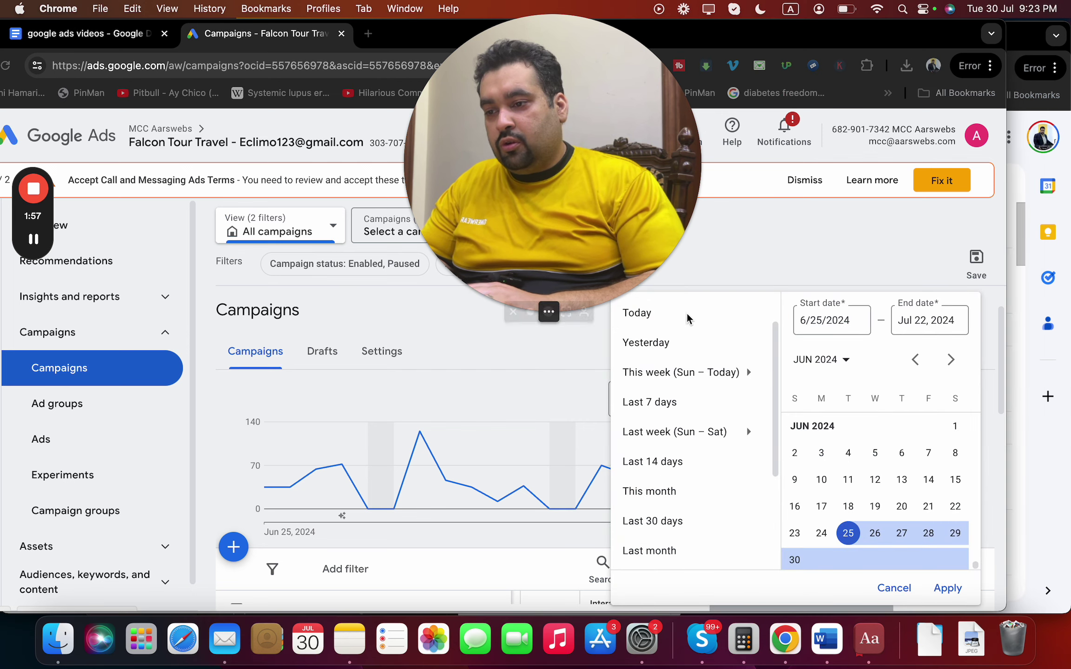
left_click(658, 350)
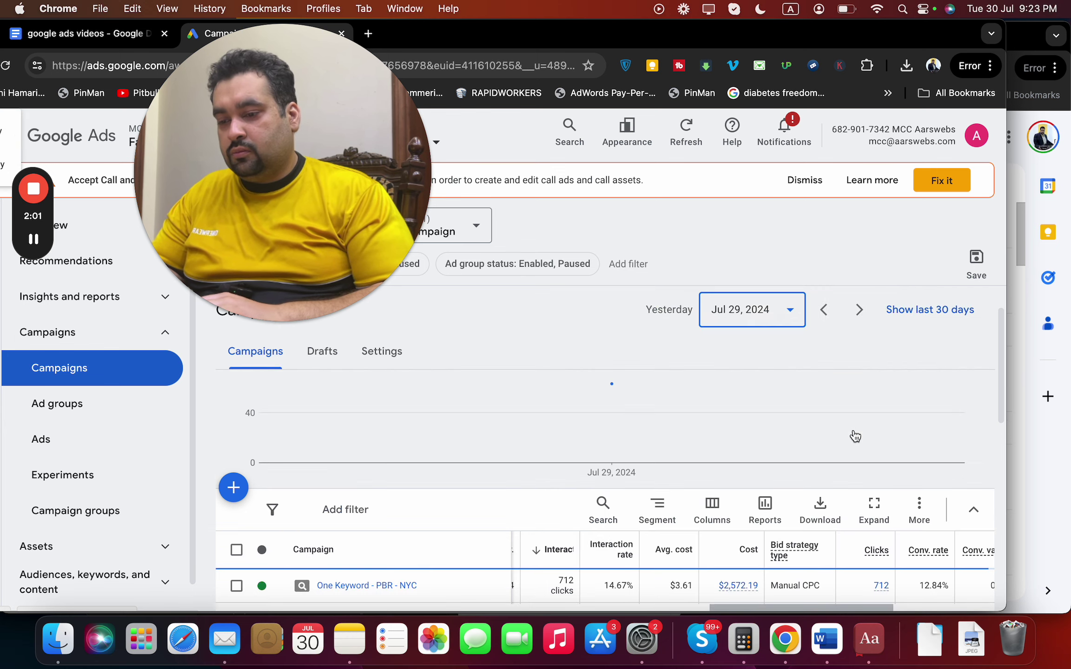
scroll(1003, 413, "down", 1)
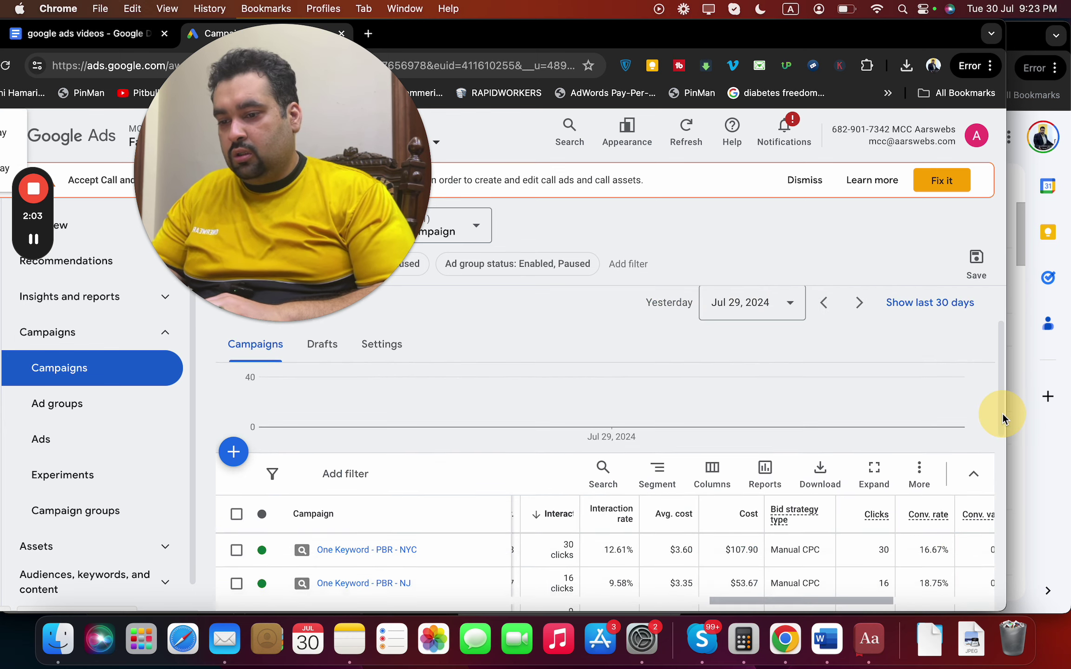
left_click_drag(847, 611, 652, 607)
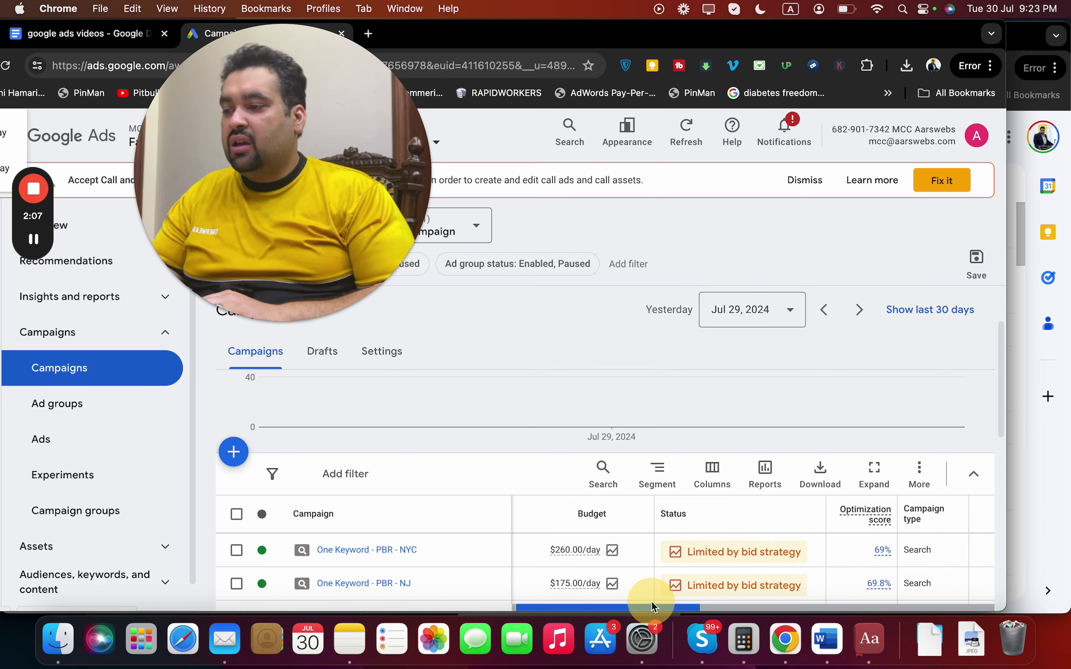
left_click_drag(651, 603, 782, 588)
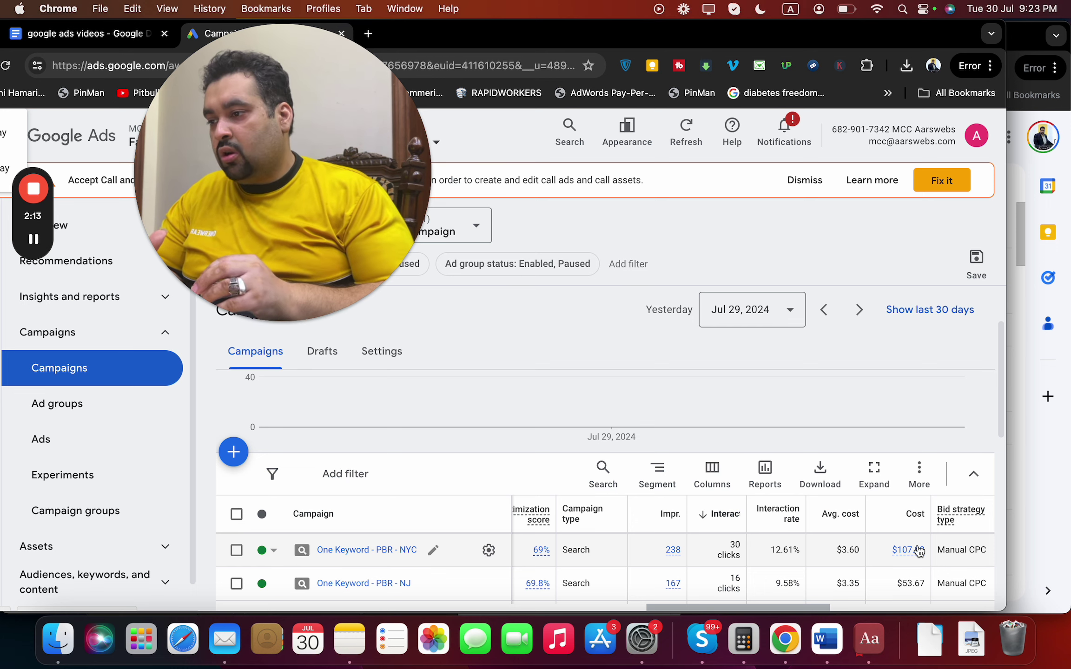
mouse_move(908, 549)
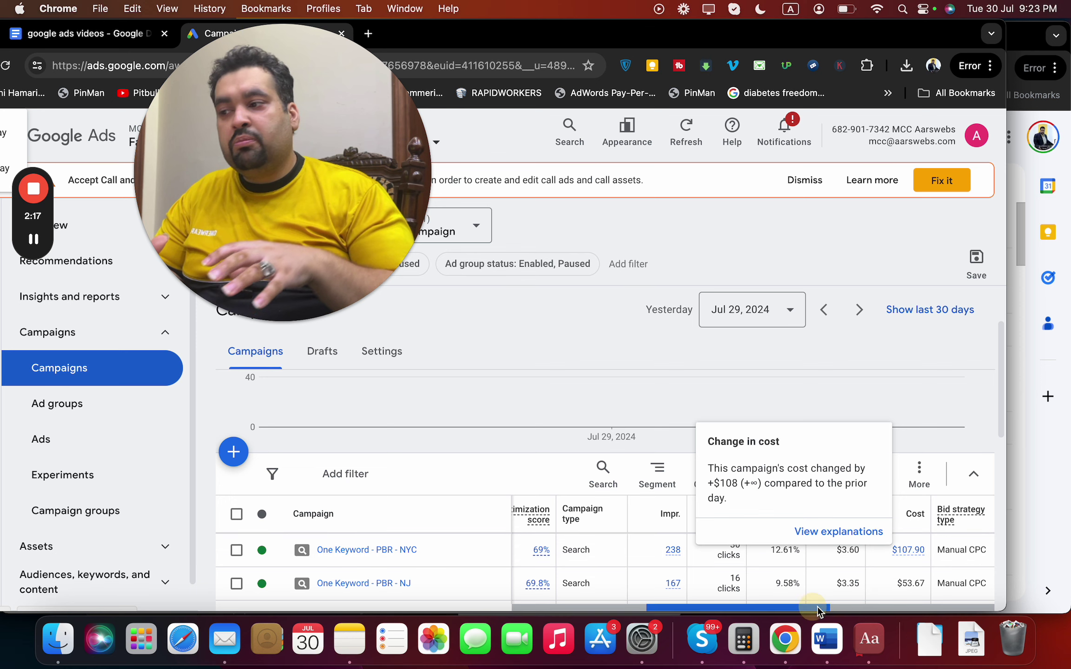
left_click_drag(801, 612, 913, 607)
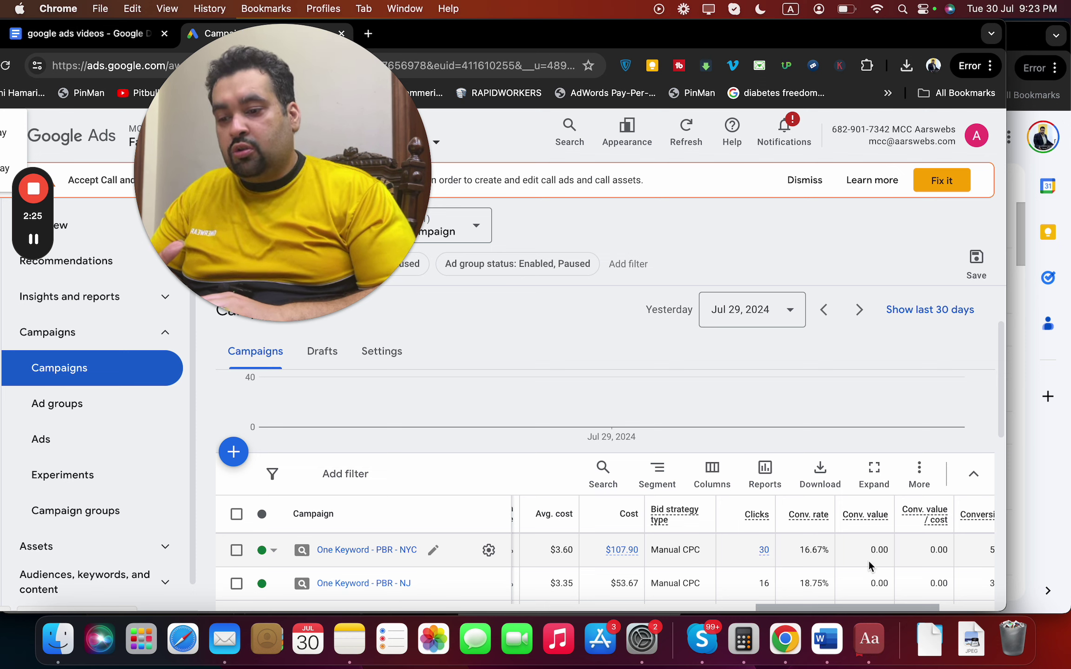
left_click_drag(862, 613, 918, 609)
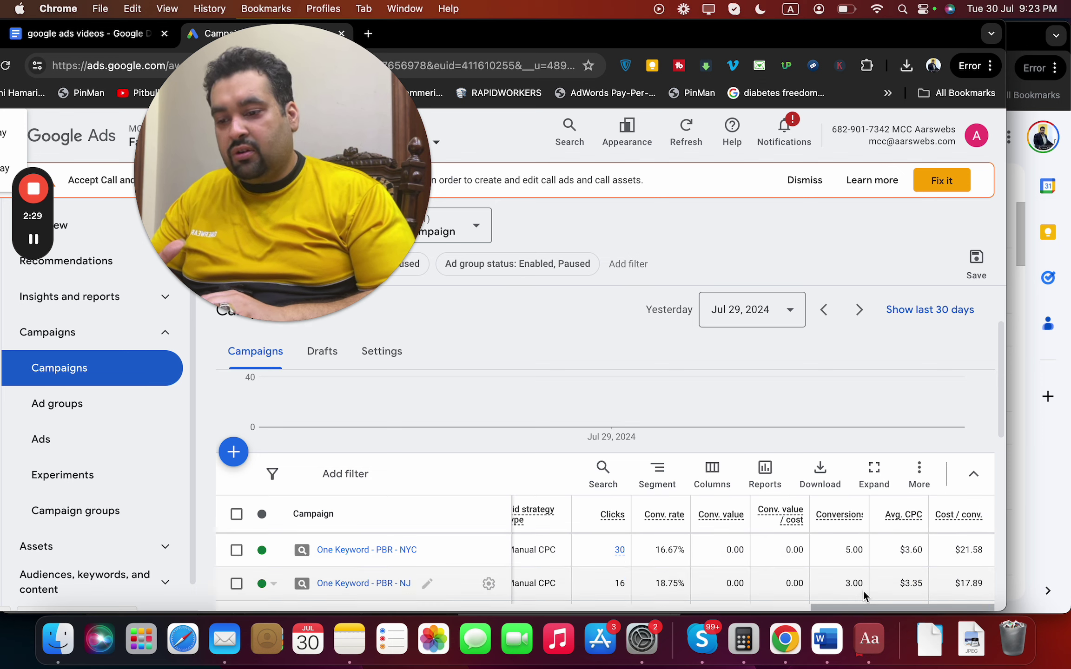